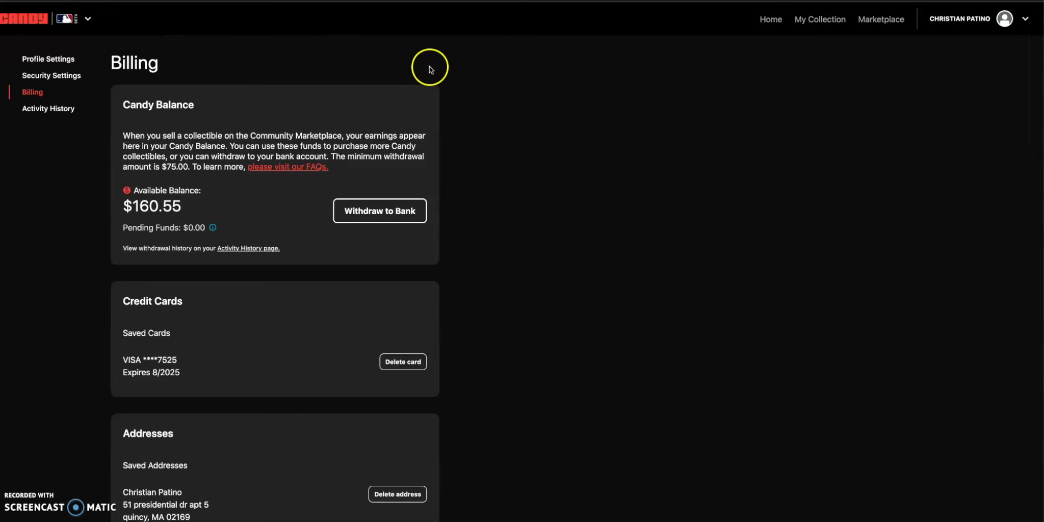
Step: Review the owned collectibles and the account's purchased, sold and withdrawal activity history
click(821, 20)
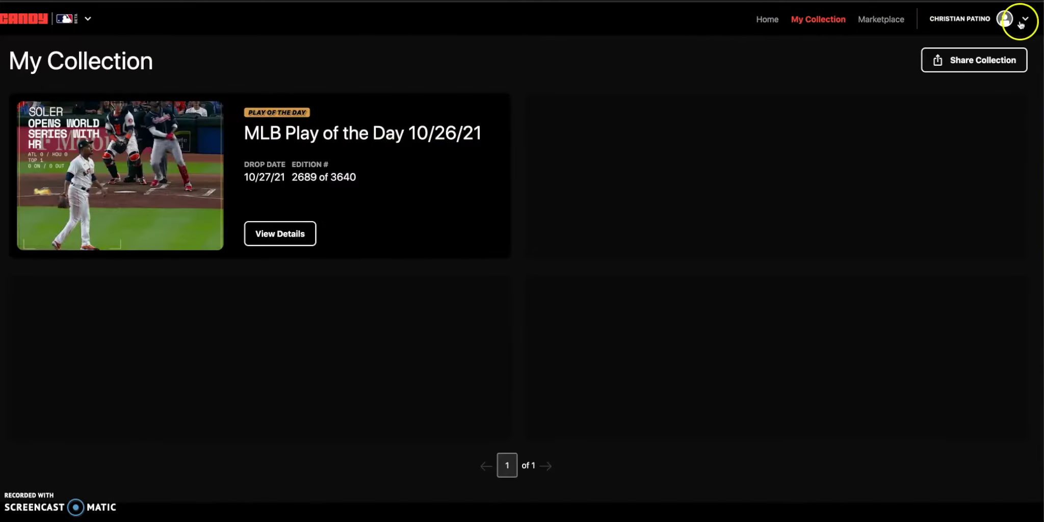
click(1023, 20)
click(991, 50)
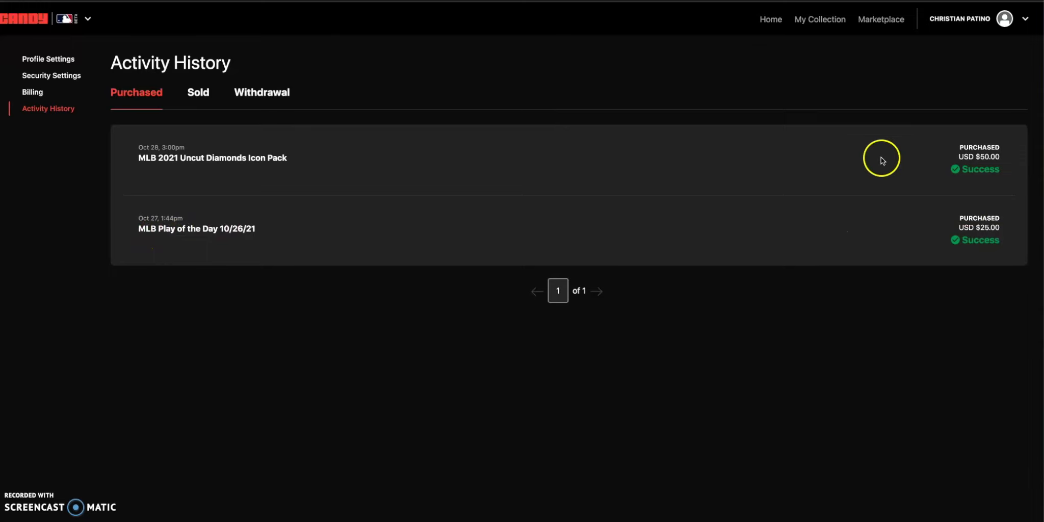
click(199, 96)
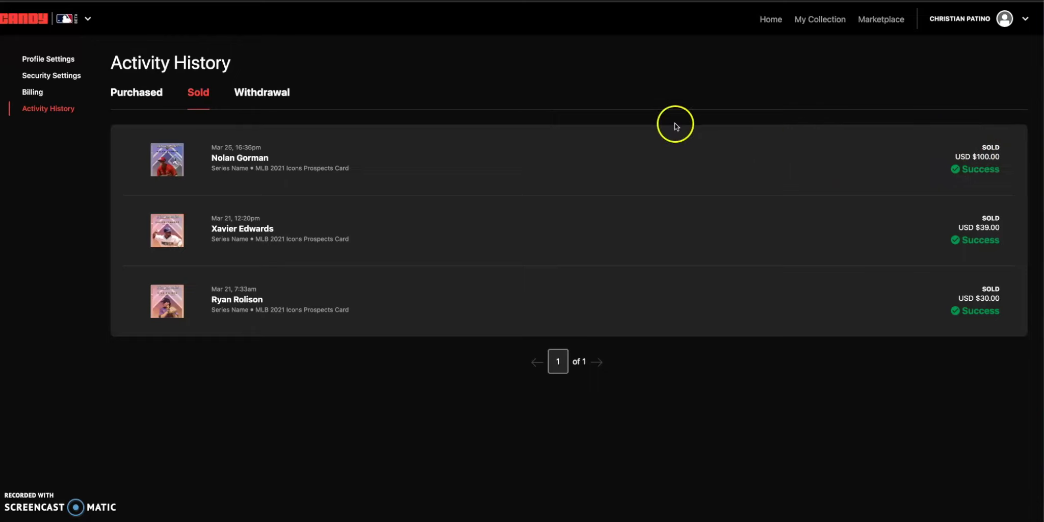
click(247, 92)
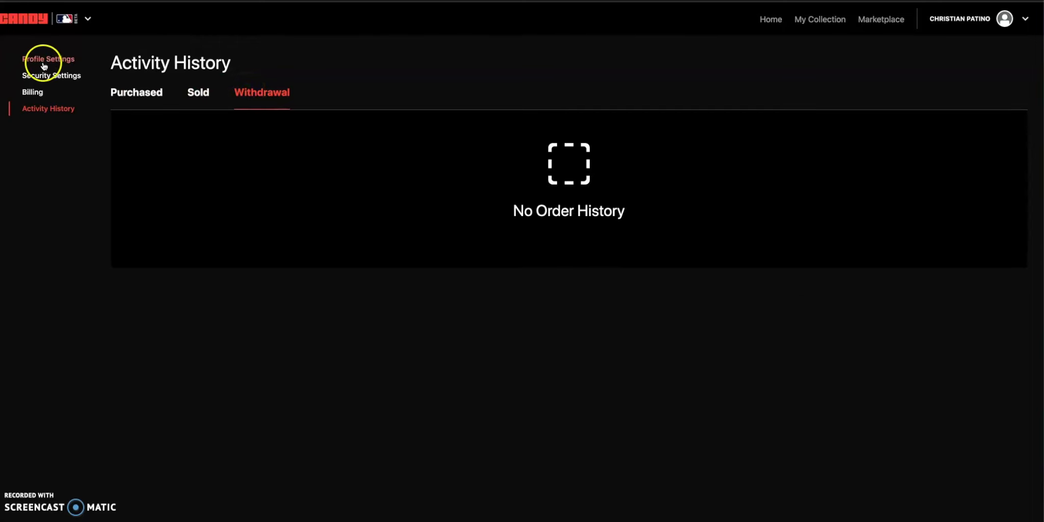
Step: Look over the profile settings and check the available Candy balance in the billing settings
click(47, 61)
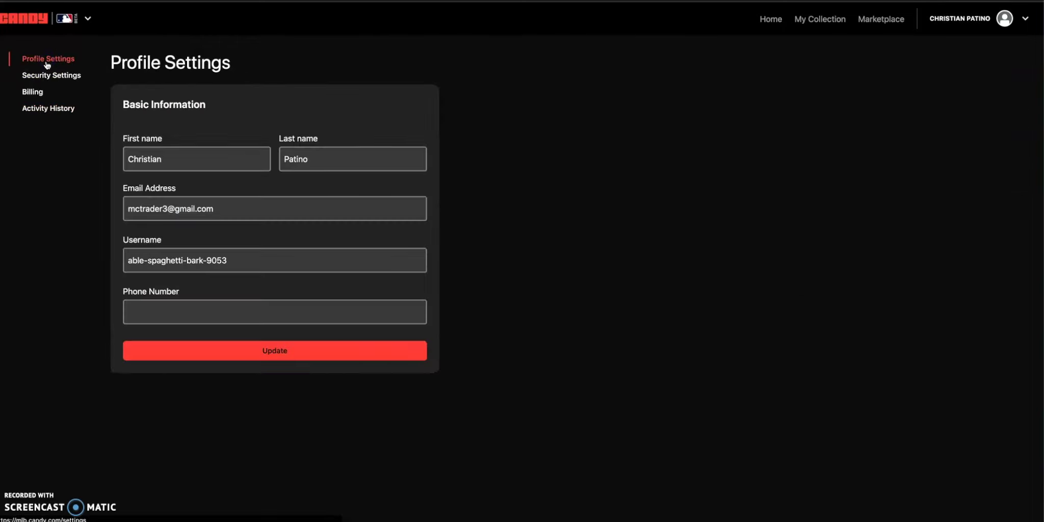
click(37, 93)
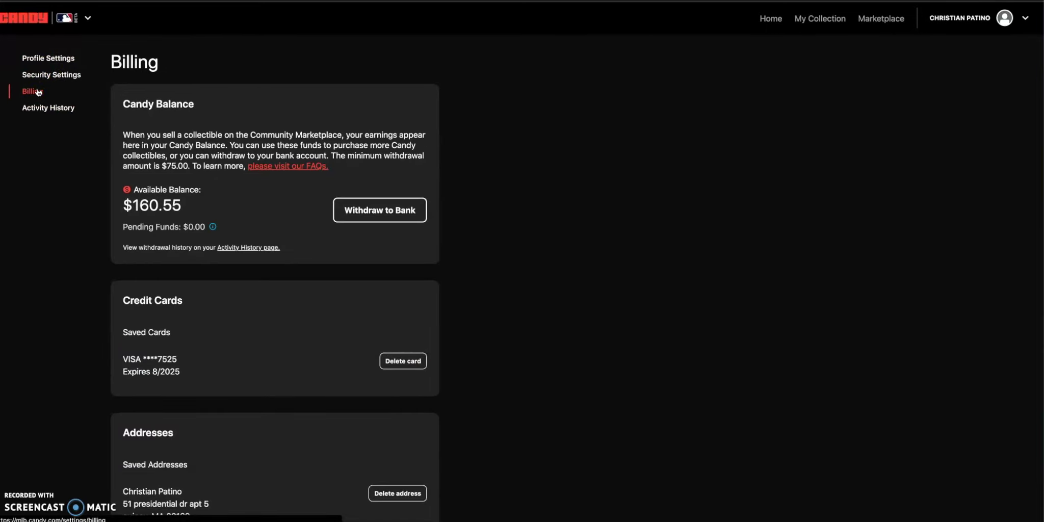
scroll(279, 160, down, 1)
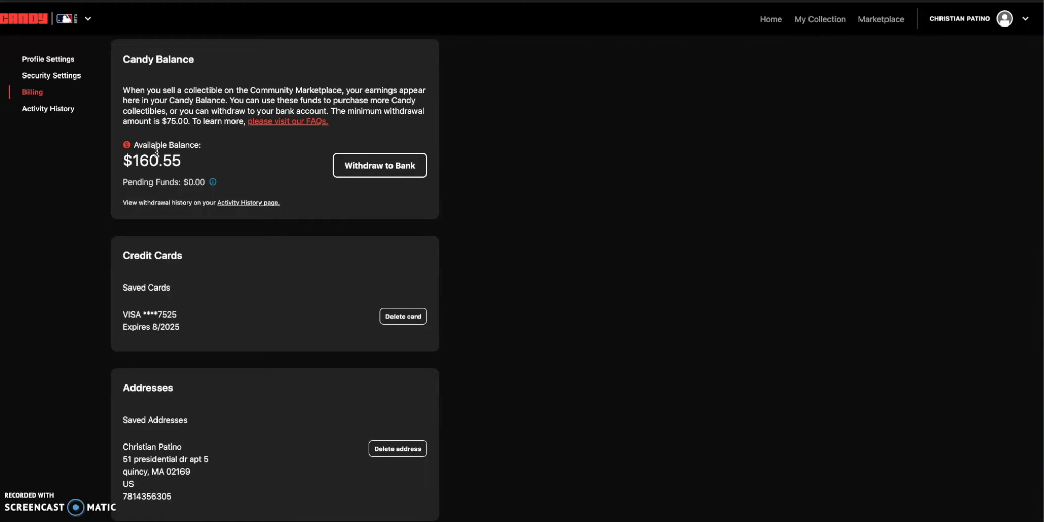
triple_click(156, 152)
drag(125, 159, 188, 157)
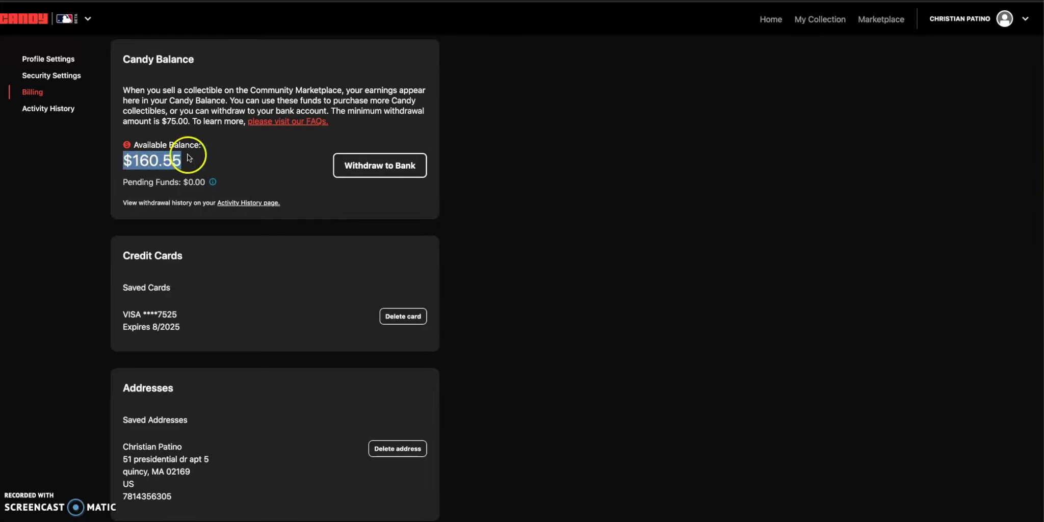
Step: Start a withdrawal to a bank account with United States as the country
scroll(184, 158, down, 1)
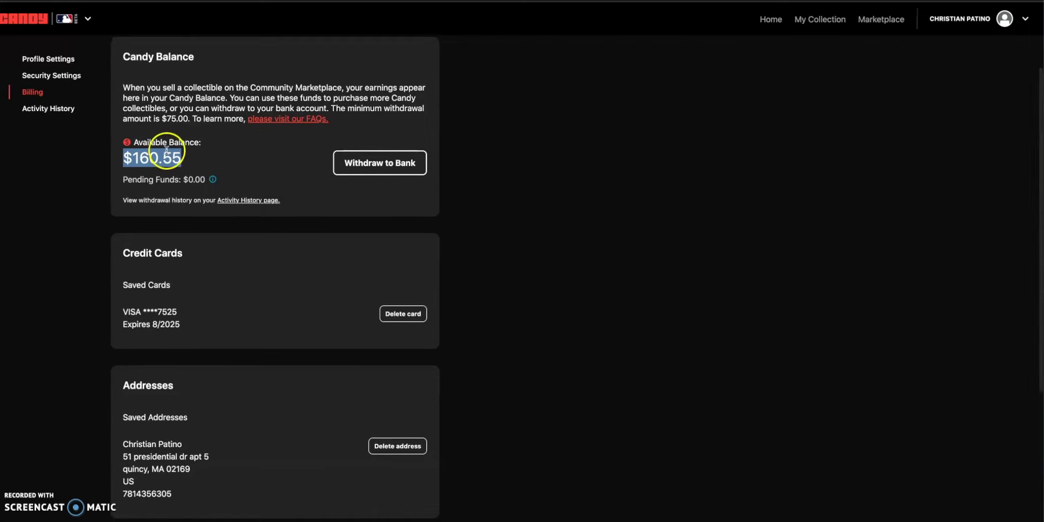
click(368, 163)
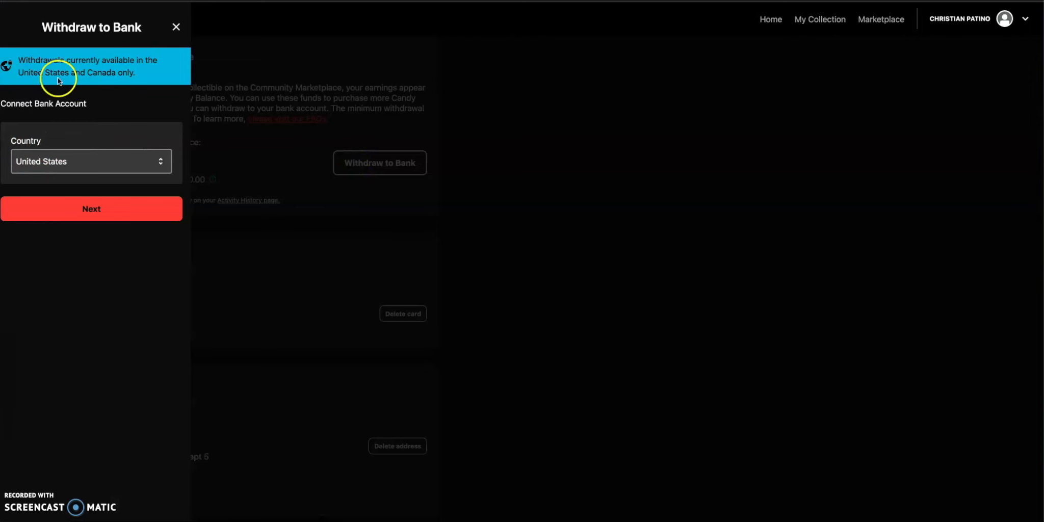
click(86, 205)
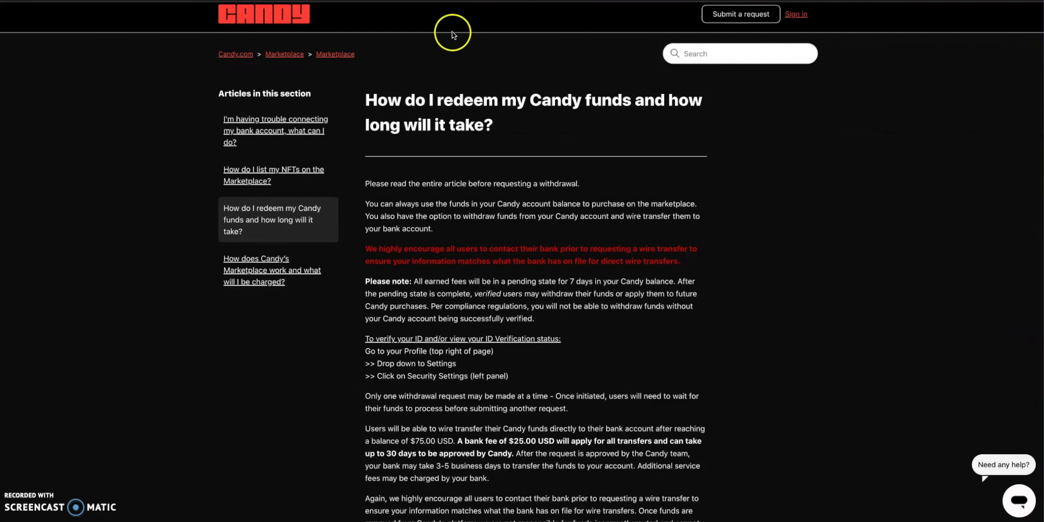
Step: Read the help article on redeeming Candy funds, examining the verification requirements, processing times, bank fee and failed wire transfer fee
scroll(422, 86, down, 3)
scroll(447, 106, up, 1)
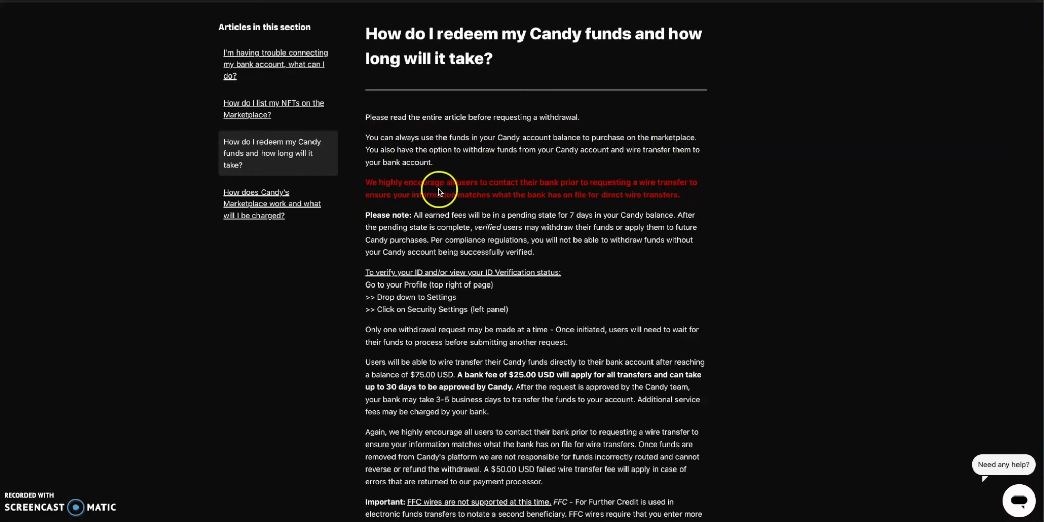
scroll(530, 185, down, 1)
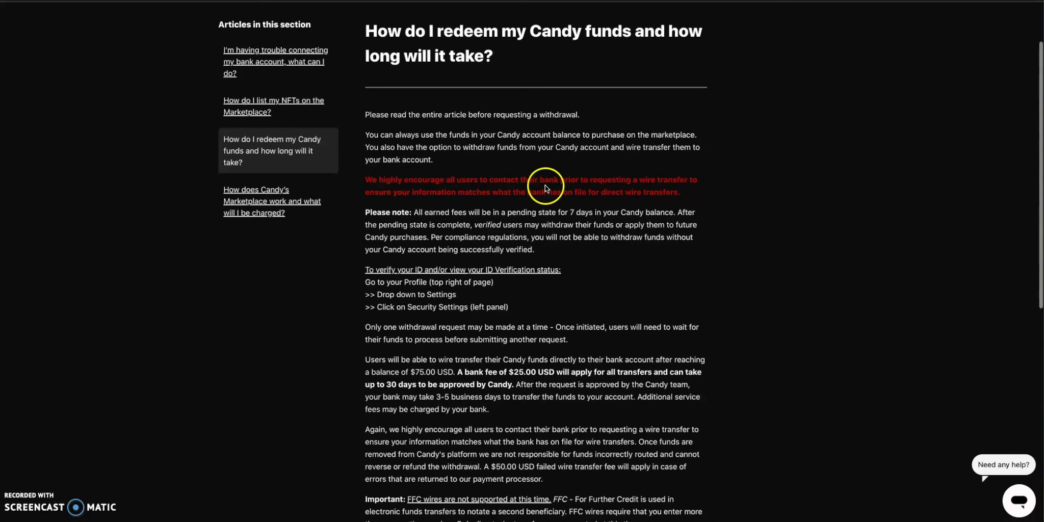
scroll(652, 181, down, 1)
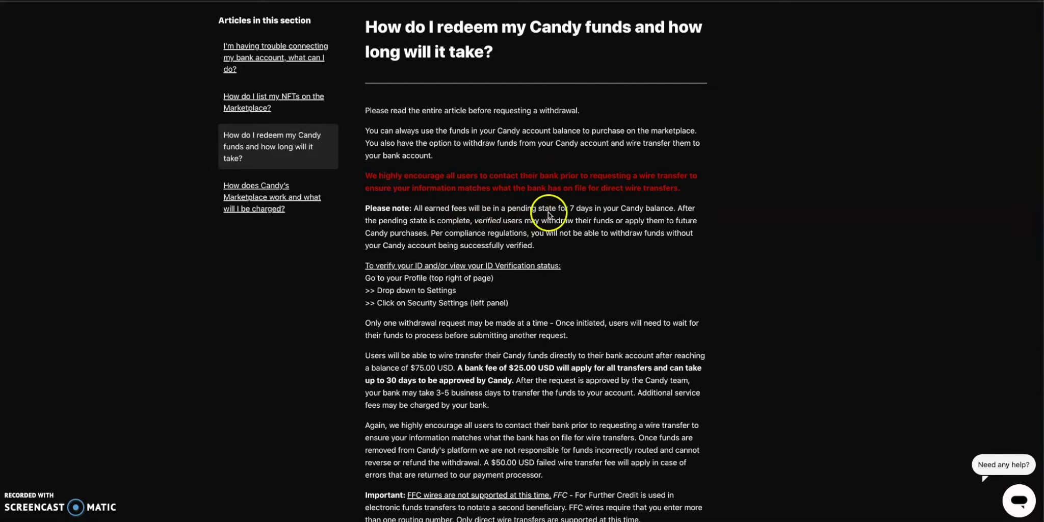
scroll(561, 214, down, 1)
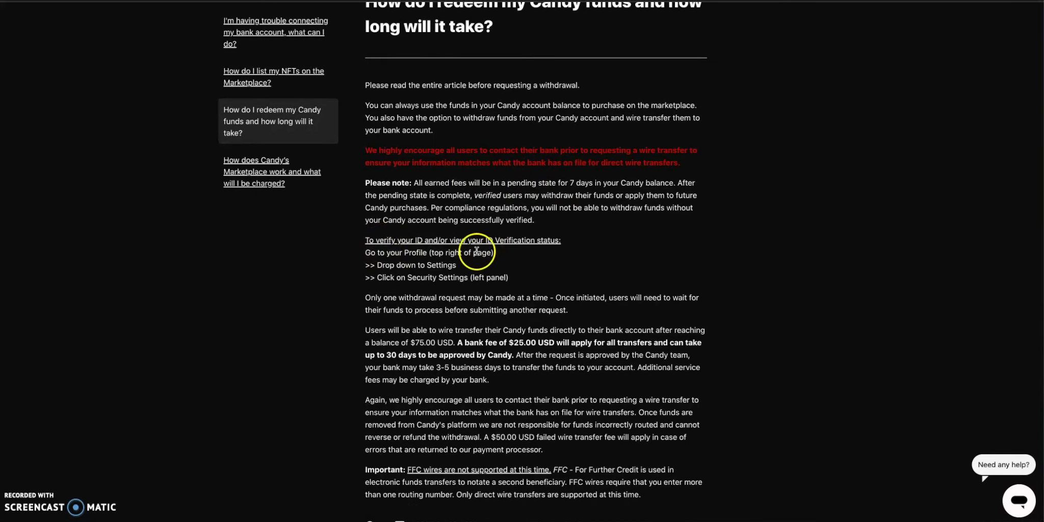
scroll(435, 248, down, 3)
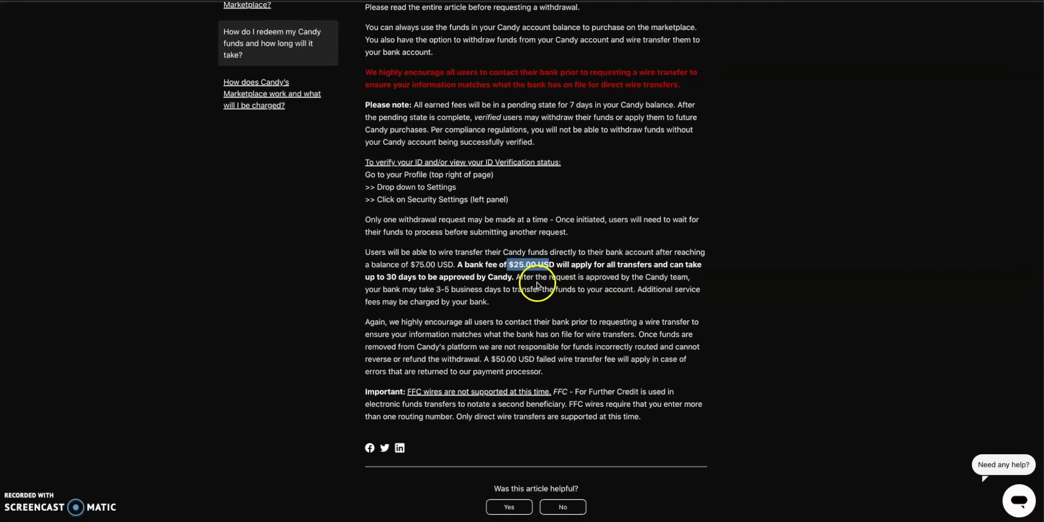
scroll(624, 315, down, 1)
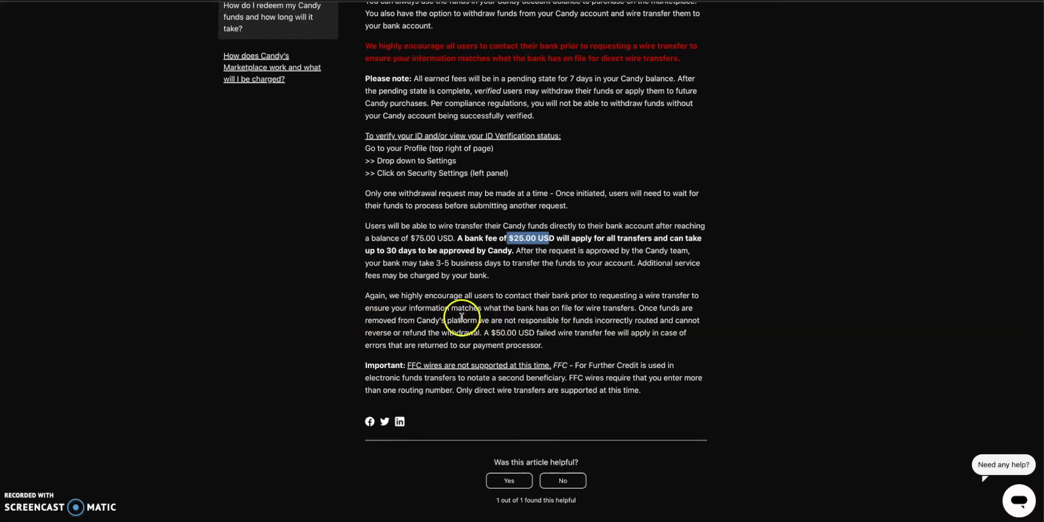
drag(491, 333, 517, 334)
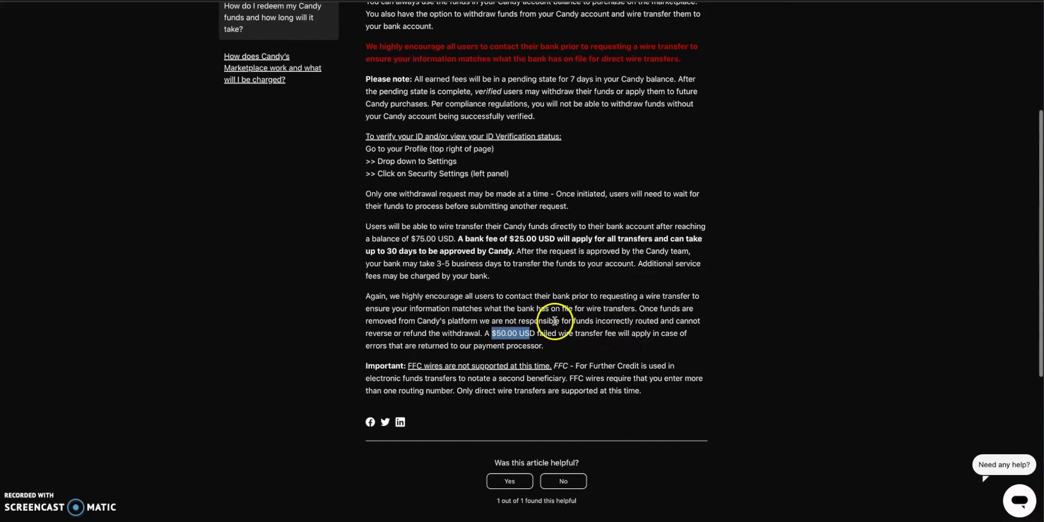
drag(509, 239, 537, 236)
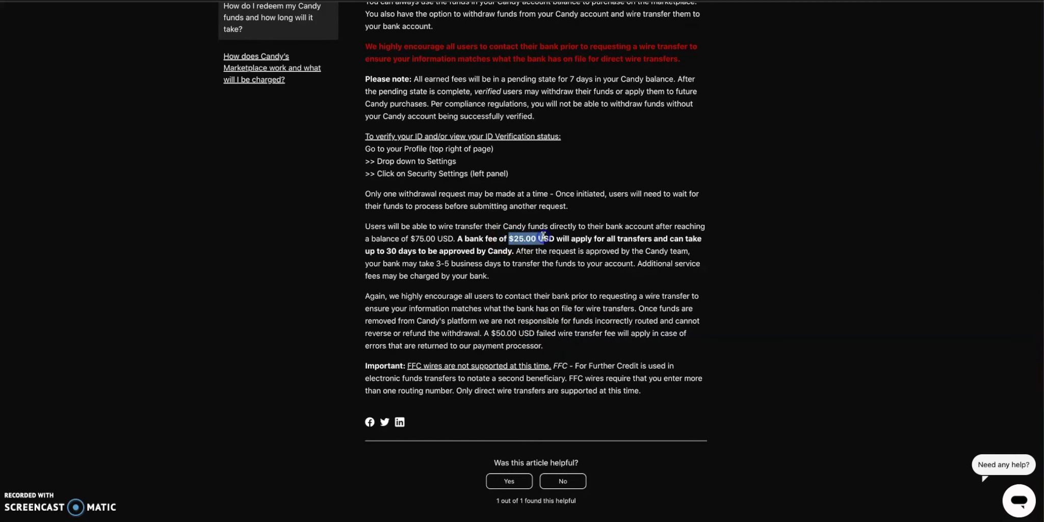
scroll(542, 236, up, 5)
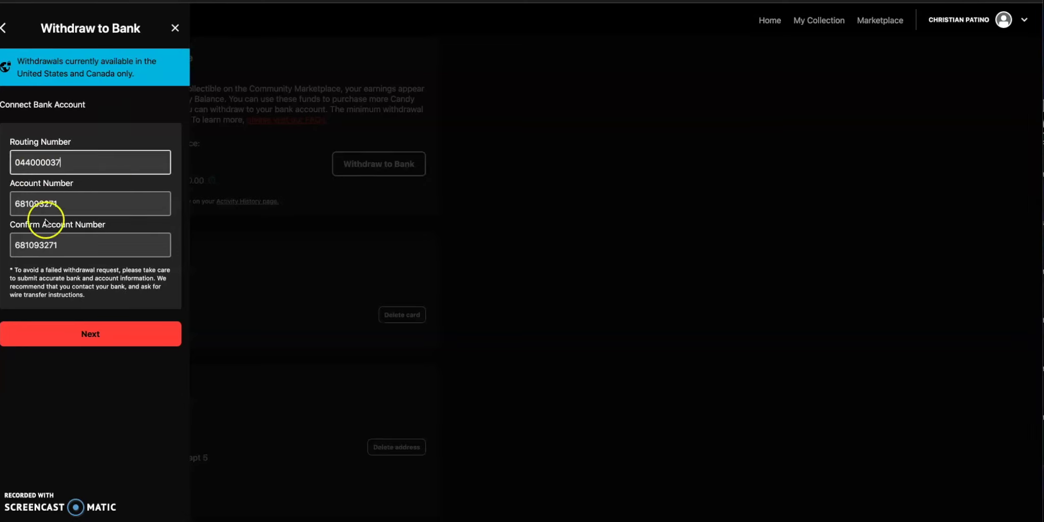
Step: Submit the bank routing and account numbers, and complete the account holder's name, address and phone details for review
click(104, 334)
click(81, 155)
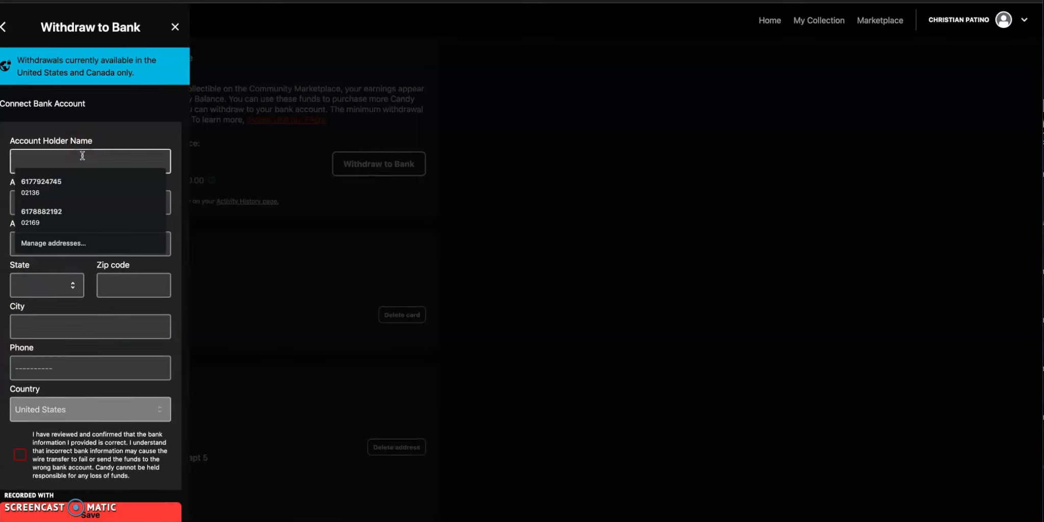
click(94, 153)
click(79, 159)
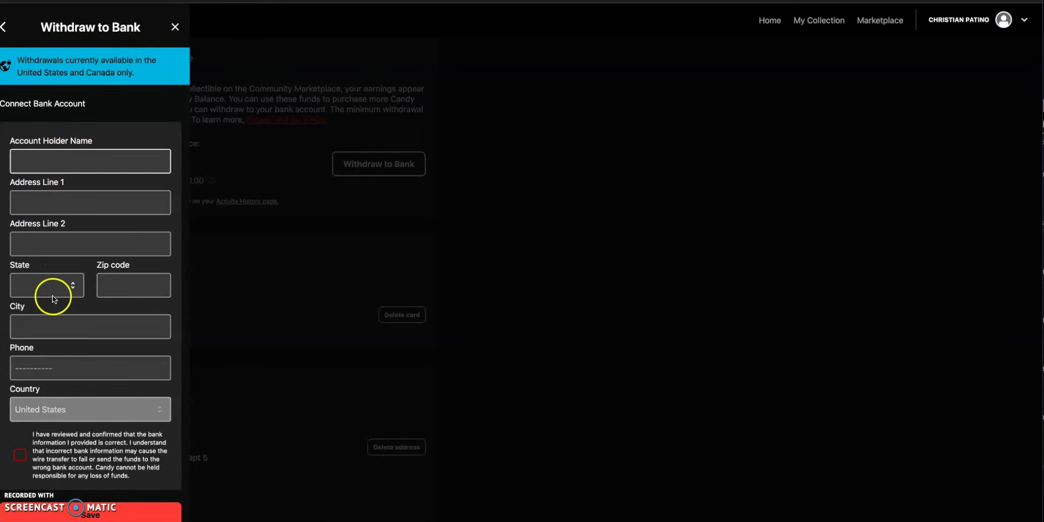
scroll(57, 347, down, 1)
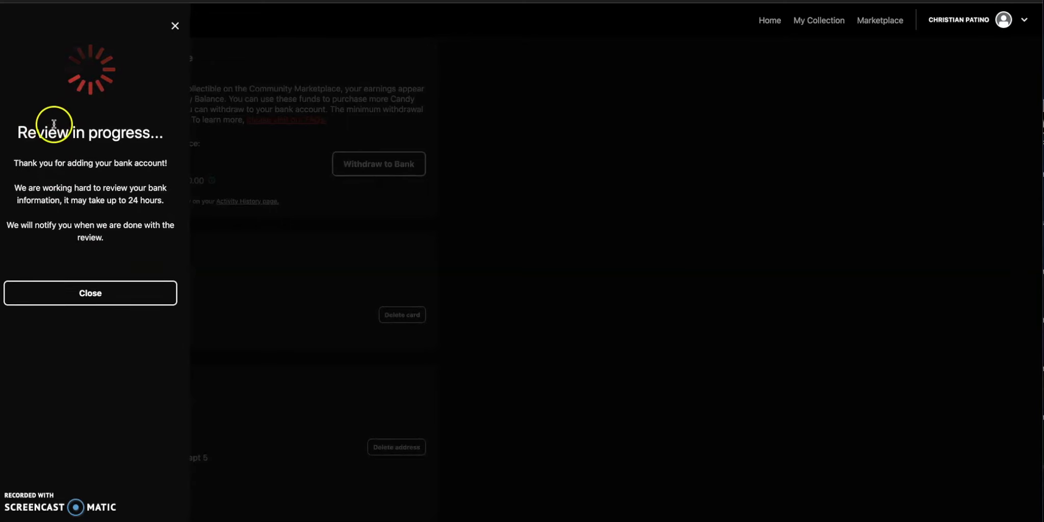
Step: Read and close the bank account review notice, returning to the Candy balance on the Billing page
click(27, 134)
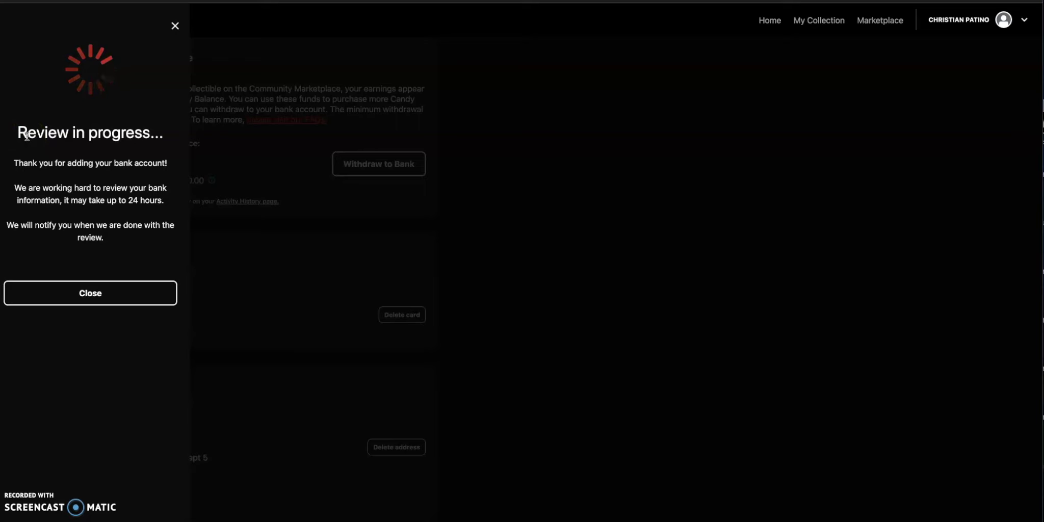
click(89, 159)
click(118, 299)
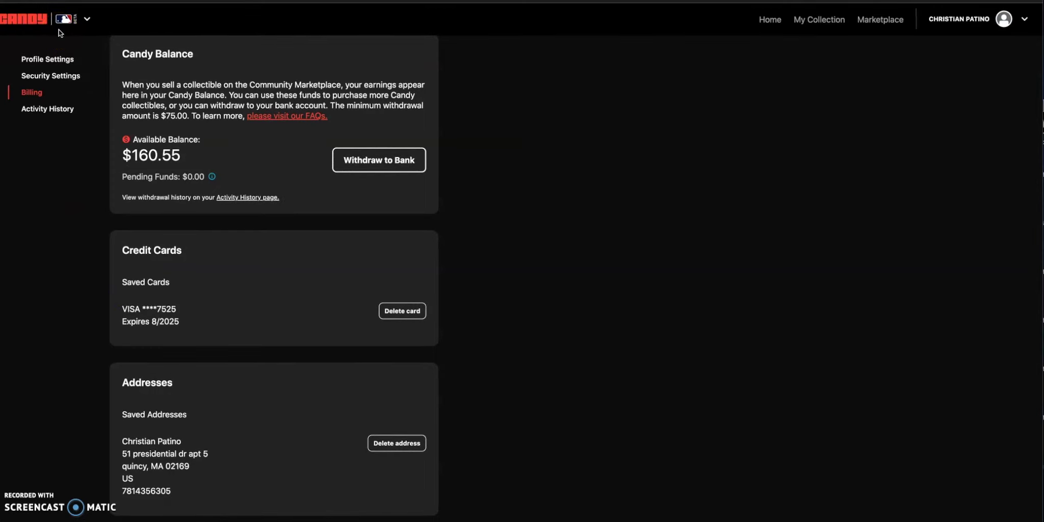
scroll(214, 128, up, 1)
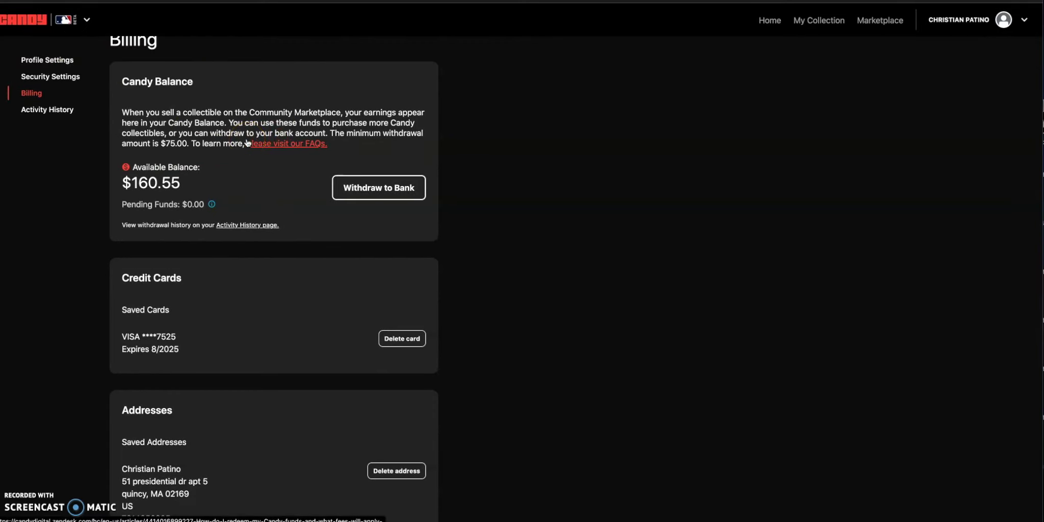